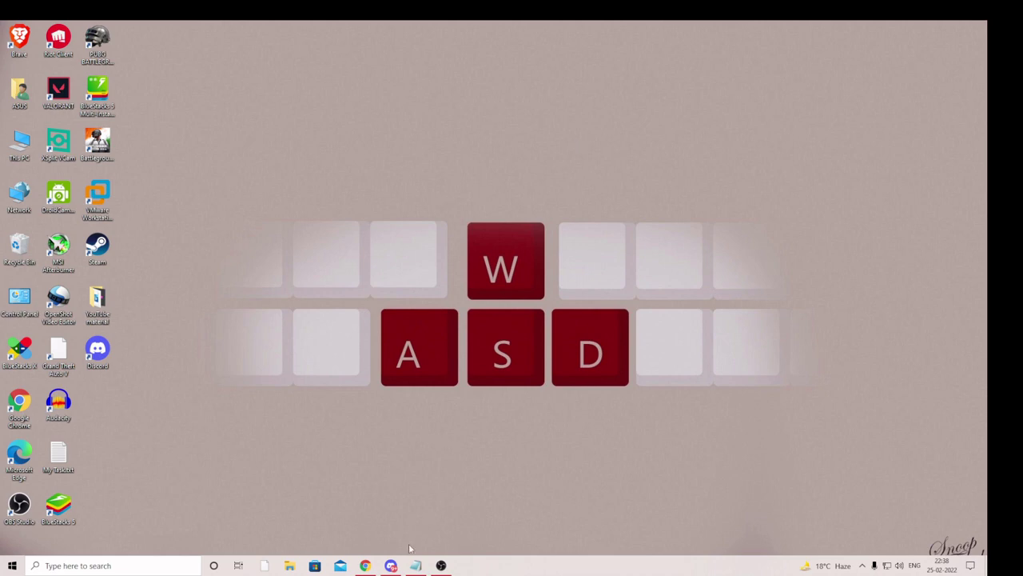
Step: Bring up Discord's TEST SERVER #welcome channel and peek at a message's Delete Message option without deleting
click(390, 566)
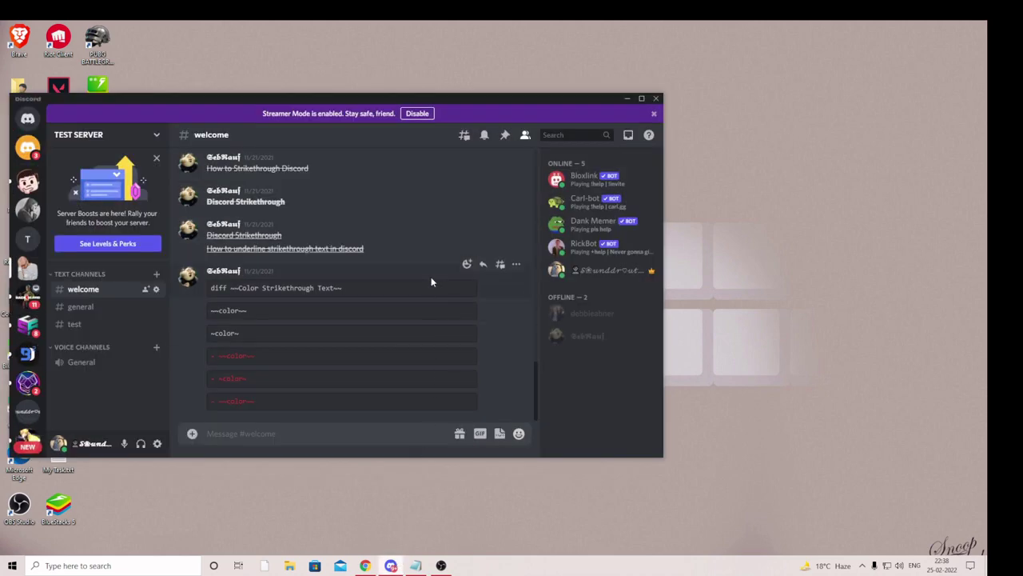
click(517, 265)
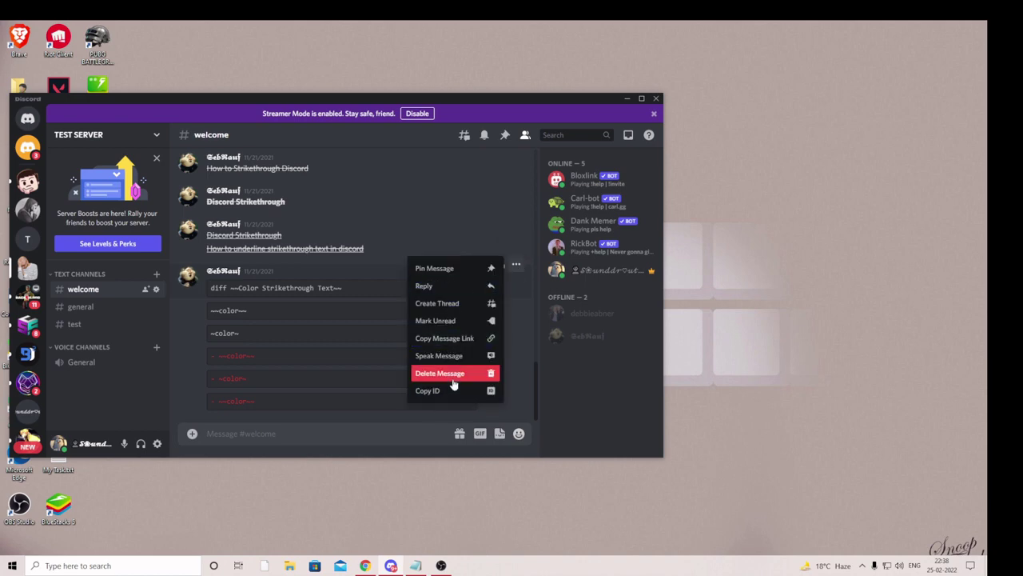
click(456, 228)
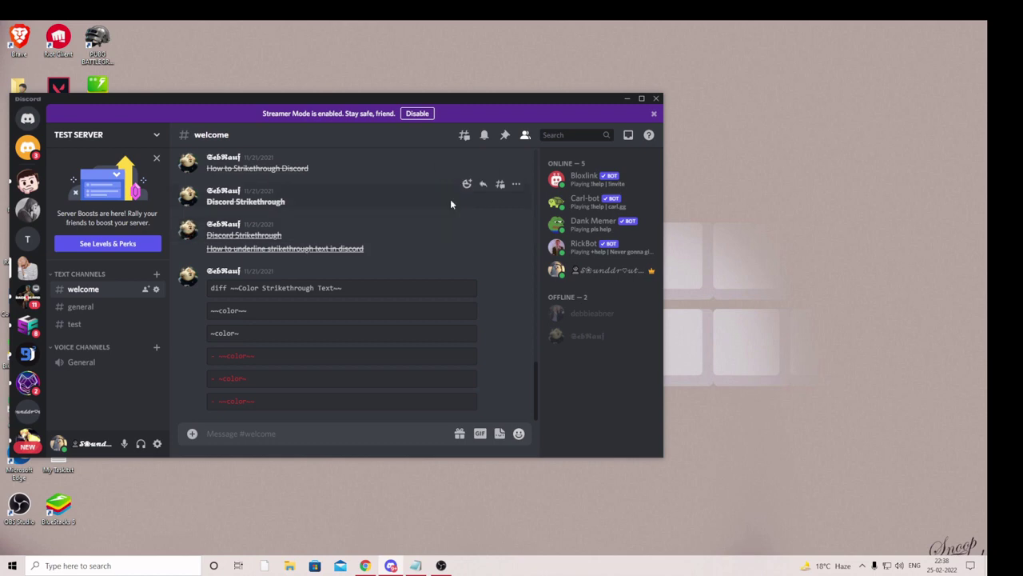
Step: Download the AutoHotkey 1.1.33.10 installer in Chrome and install it with Express Installation
click(367, 567)
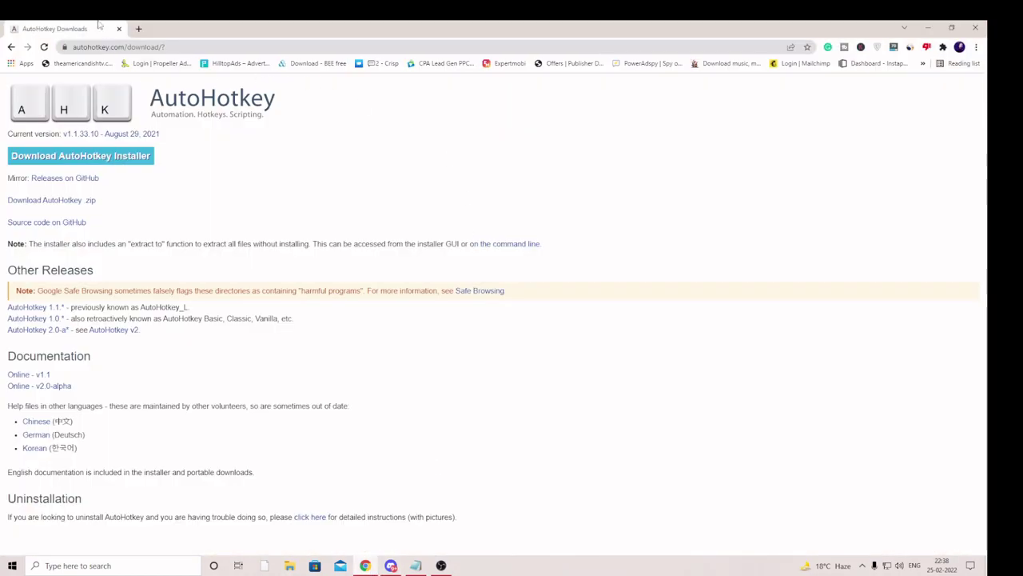
click(83, 163)
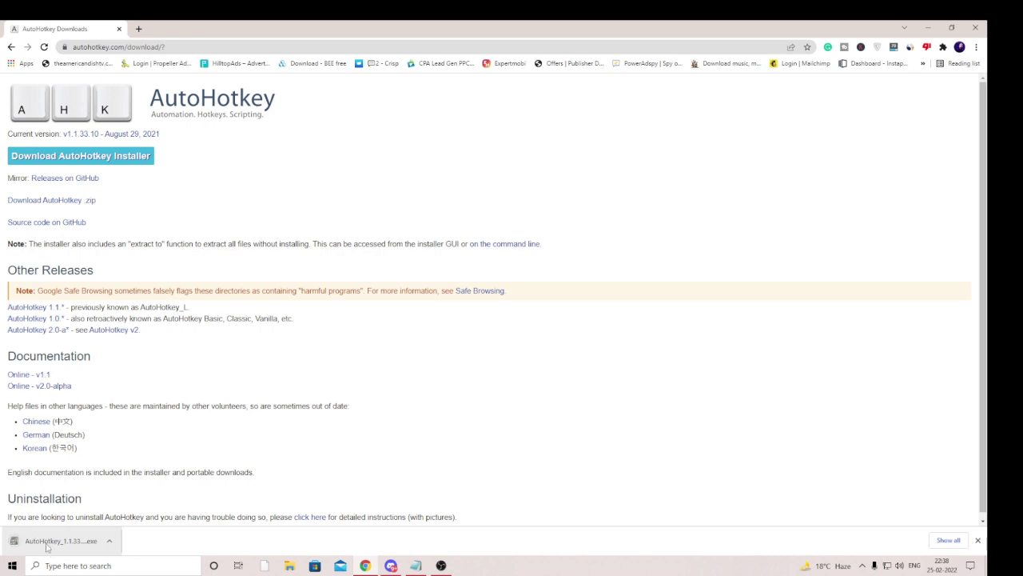
click(67, 543)
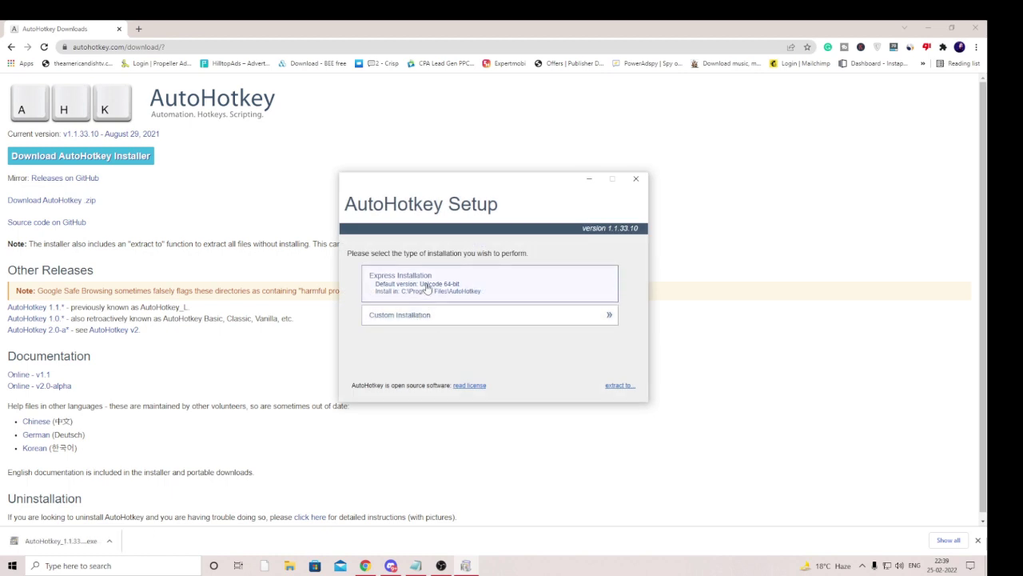
click(427, 288)
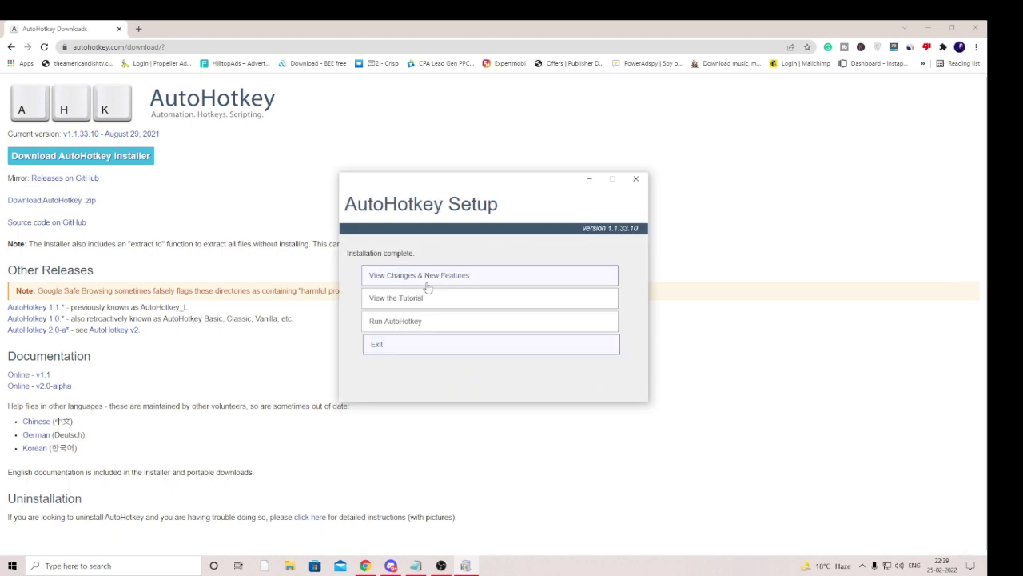
click(385, 349)
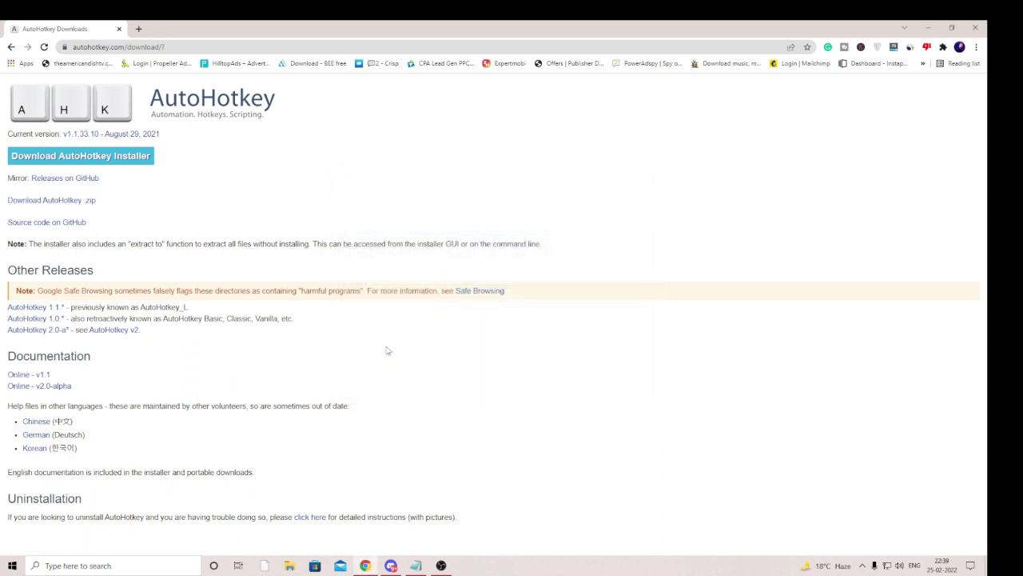
Step: Minimize Chrome and Discord to clear the desktop
click(927, 28)
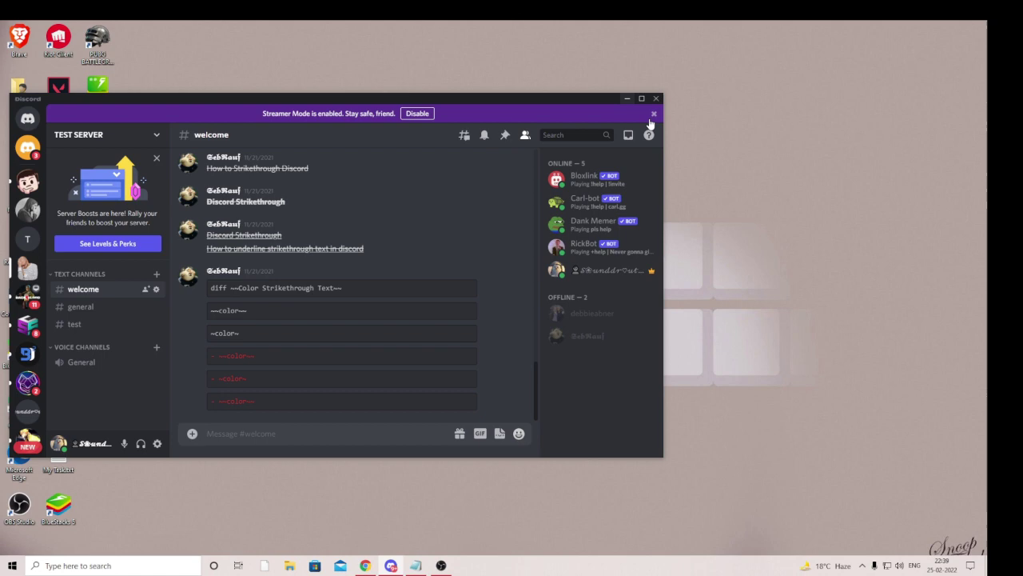
drag(569, 99, 514, 97)
click(567, 96)
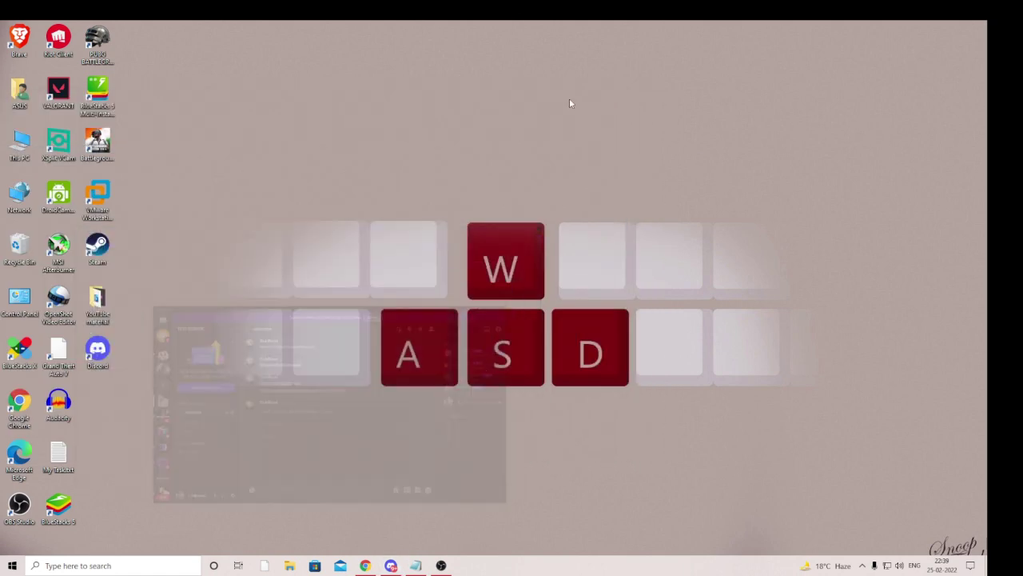
Step: Create a new AutoHotkey script on the desktop named 'Discord Mass Delete'
right_click(574, 121)
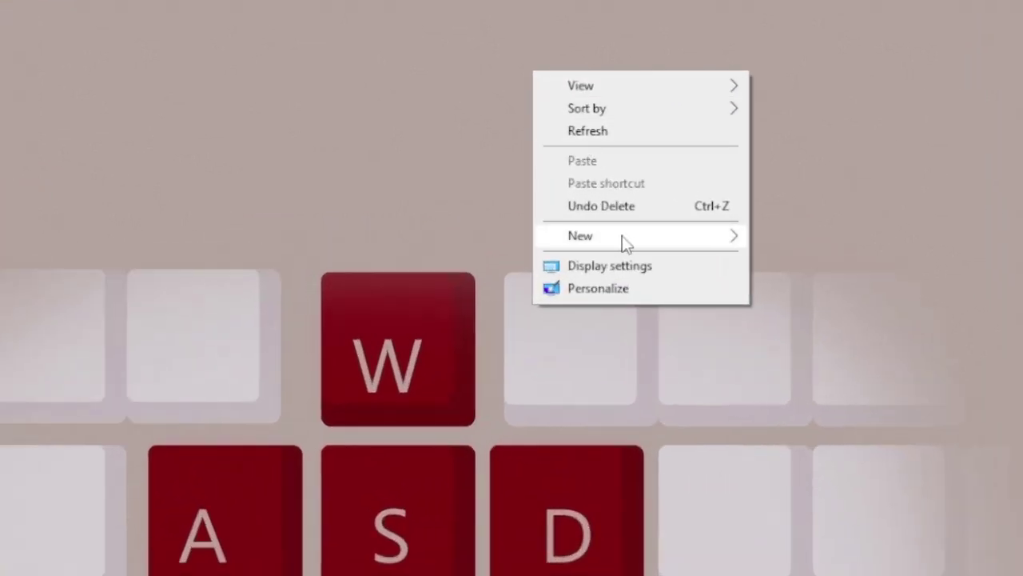
mouse_move(623, 240)
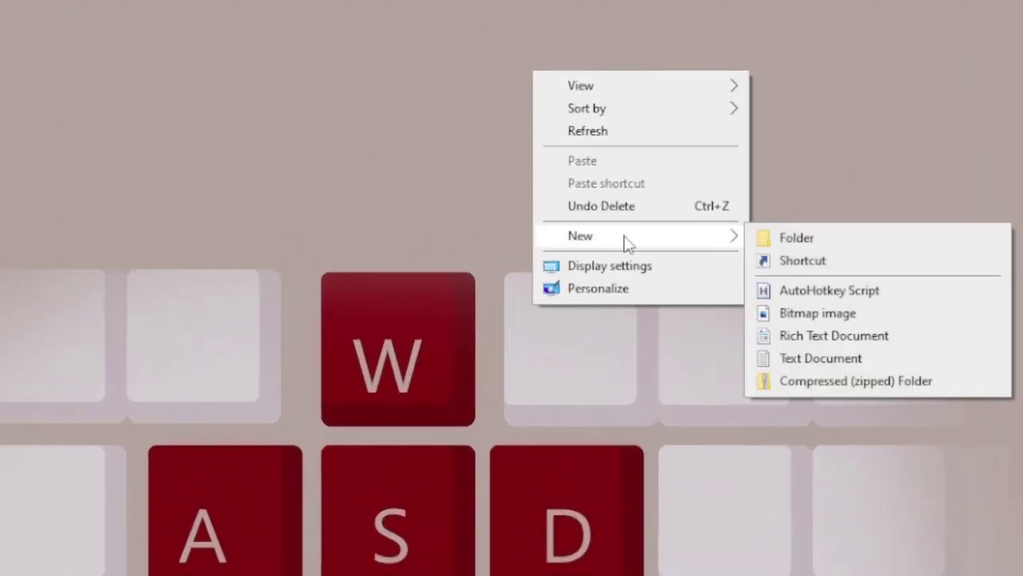
click(858, 293)
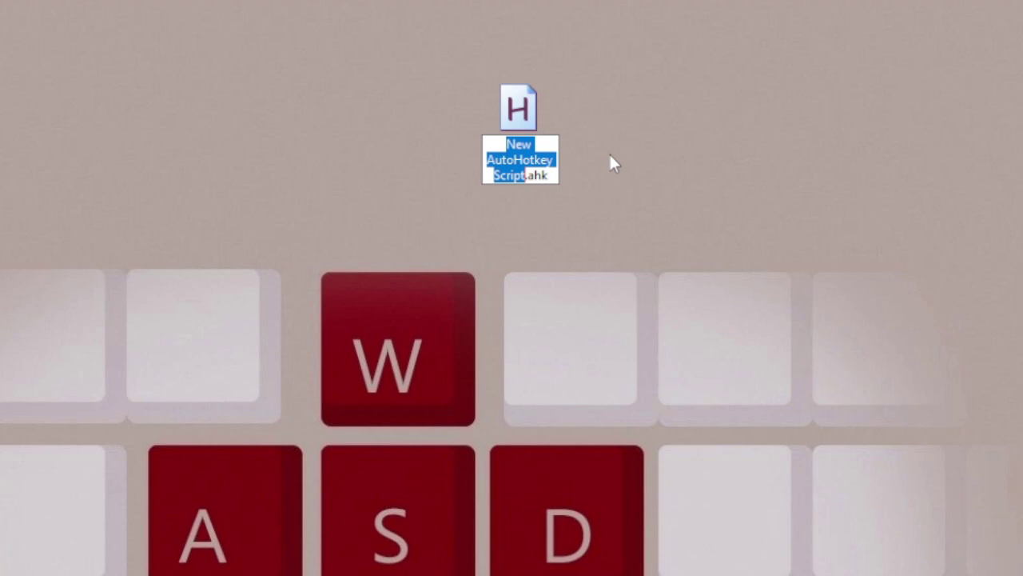
text(Discord)
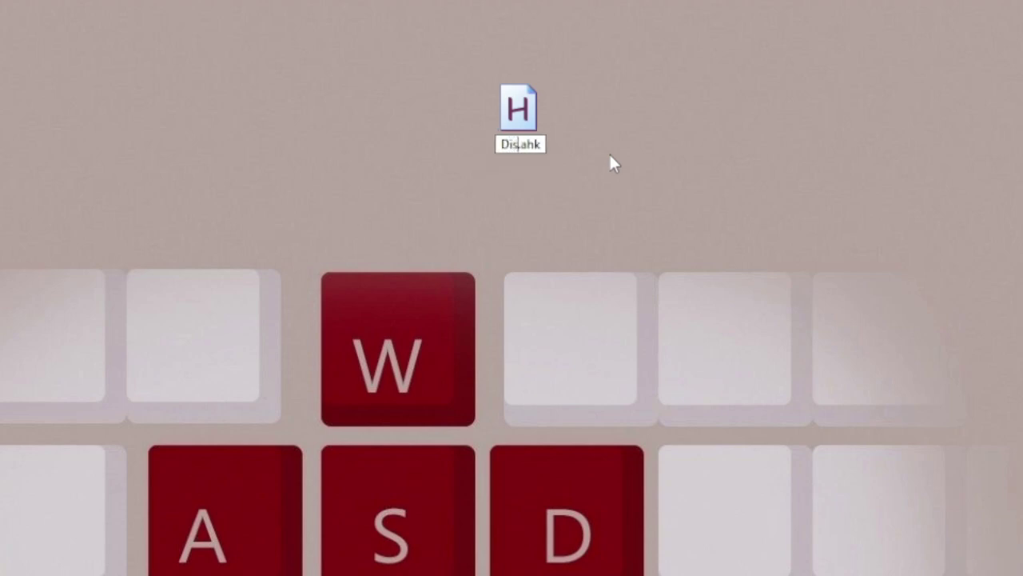
text( Mass)
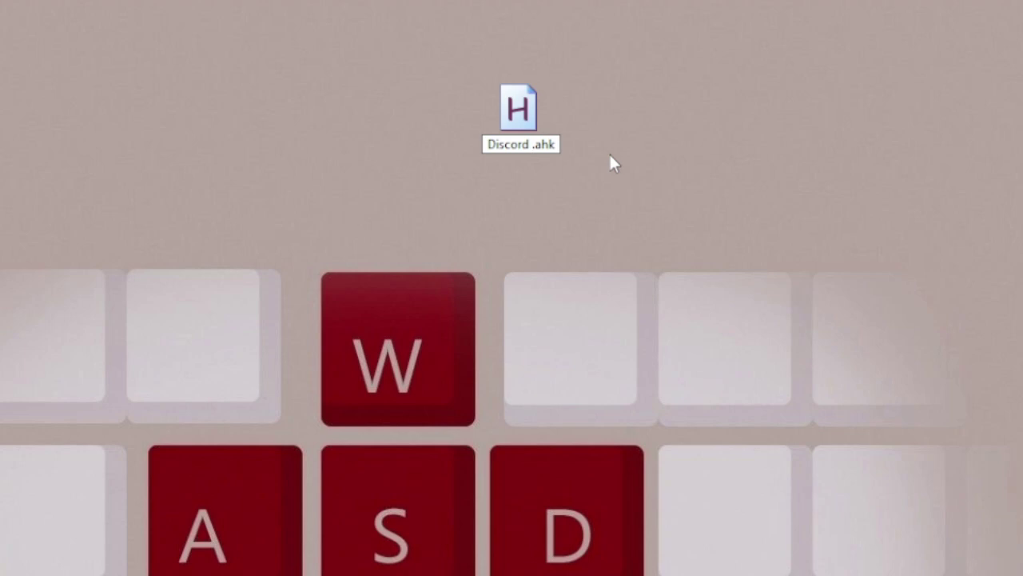
text( Delete)
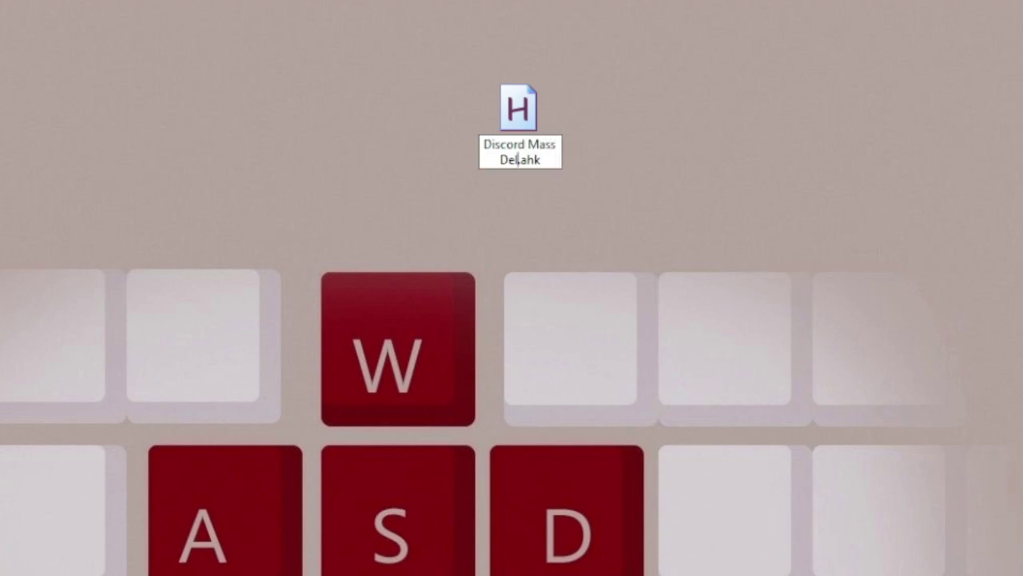
key(Return)
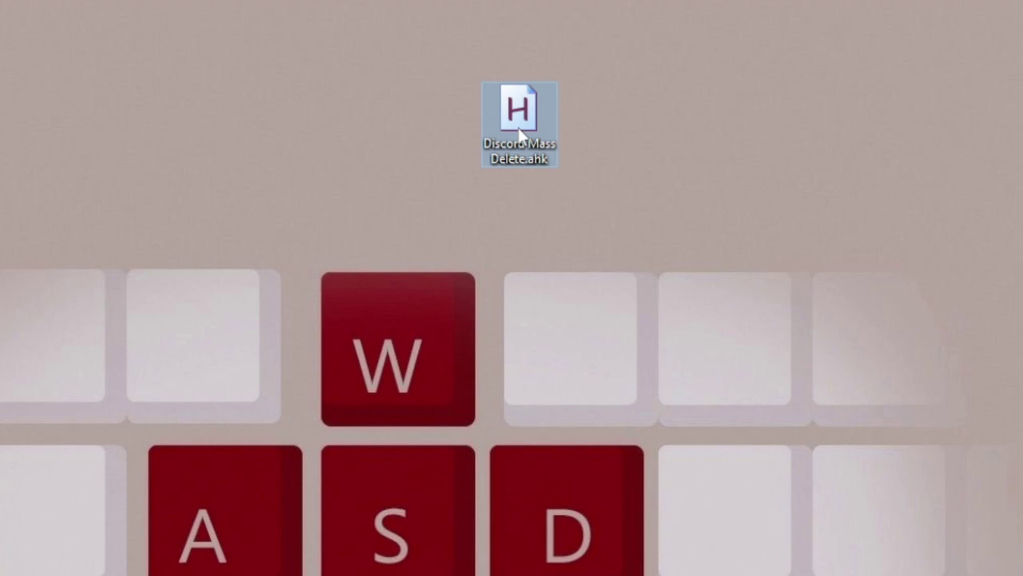
Step: Edit Discord Mass Delete.ahk in Notepad, replacing the template with the pasted t:: delete loop
right_click(520, 134)
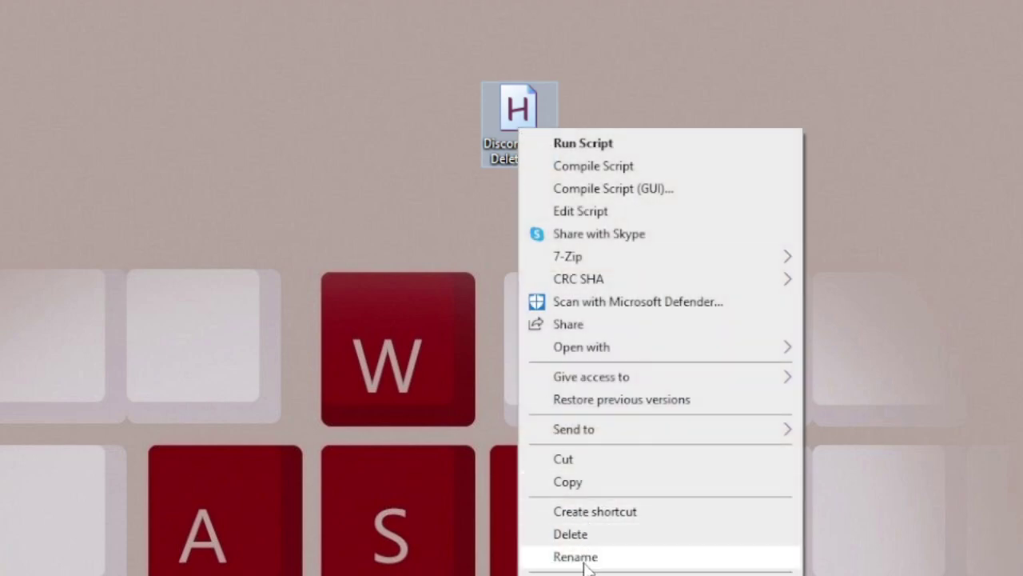
click(594, 212)
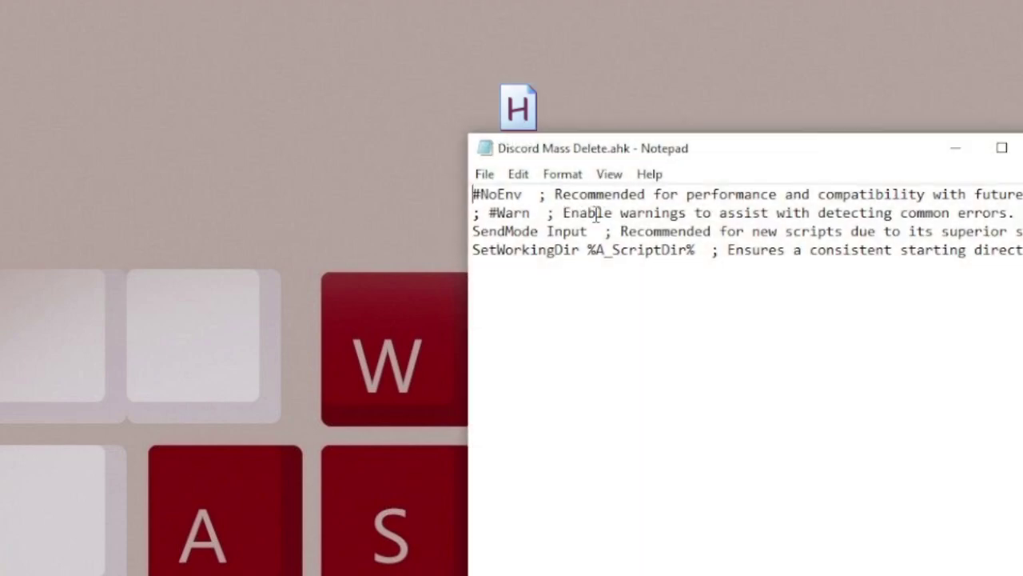
click(555, 282)
key(ctrl+a)
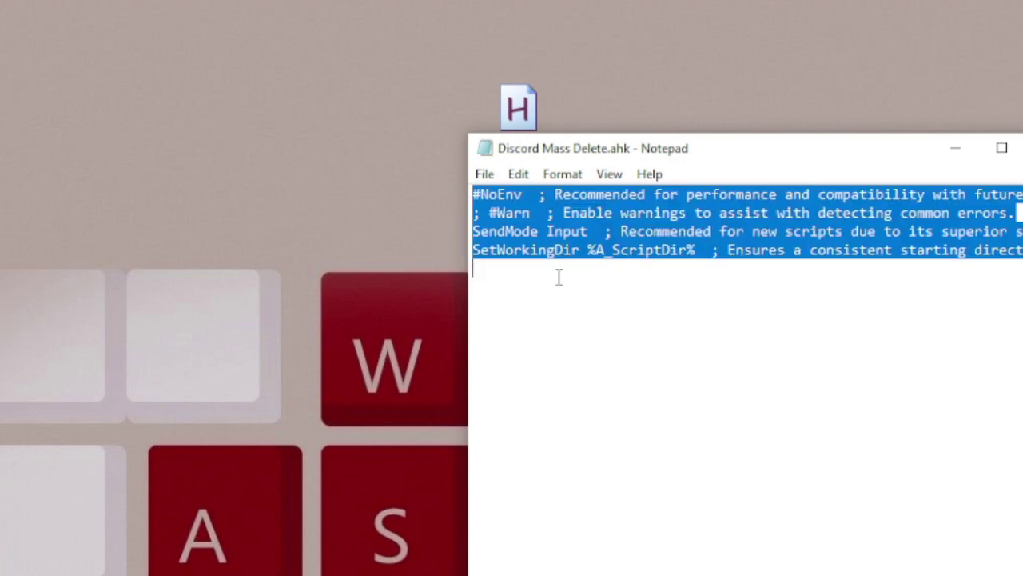
key(Delete)
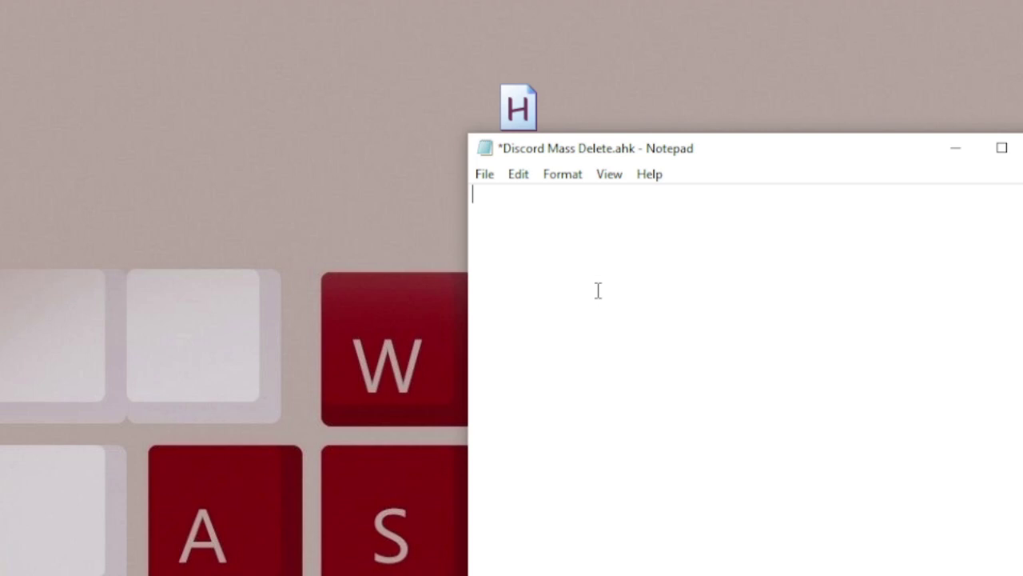
text(t::  Loop, 100000  {  send, {Up}  send, ^a  send, {BS}  send, {Enter}  send, {Enter}  sleep, 100  }  Return)
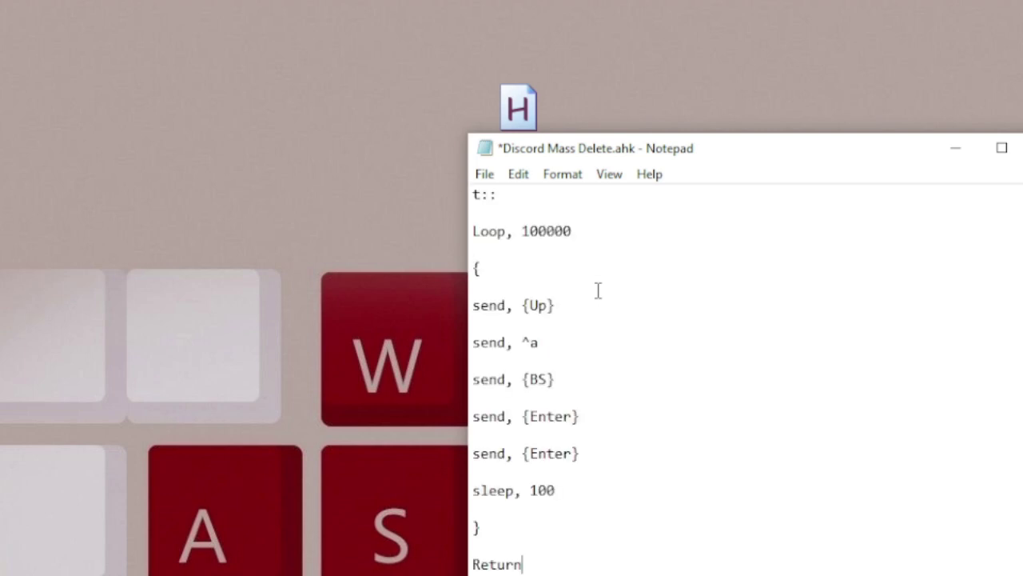
Step: Look over the pasted script lines, then close Notepad and save the changes
mouse_move(482, 207)
mouse_down()
mouse_move(616, 557)
mouse_move(586, 461)
mouse_move(594, 446)
mouse_up()
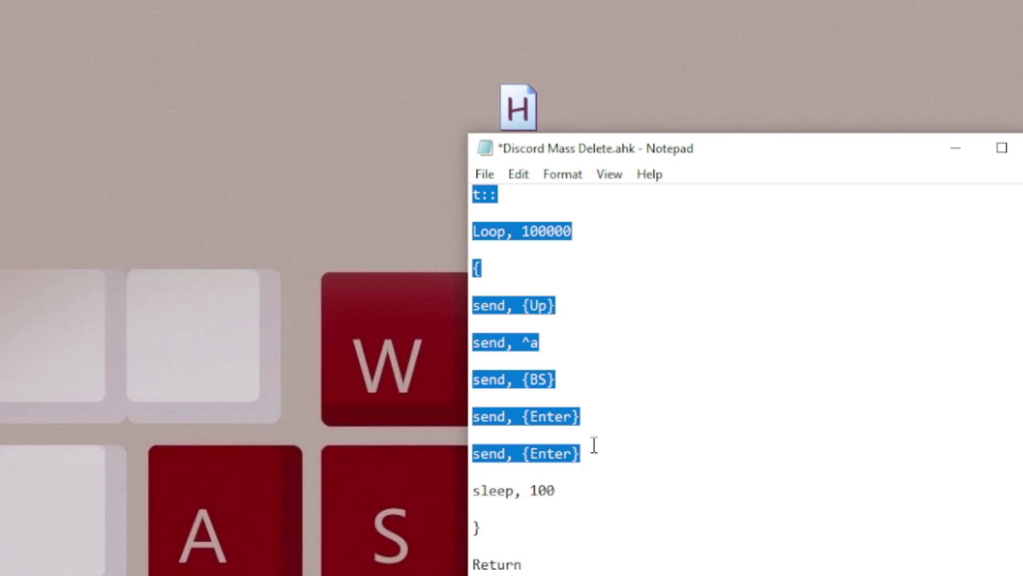
click(546, 565)
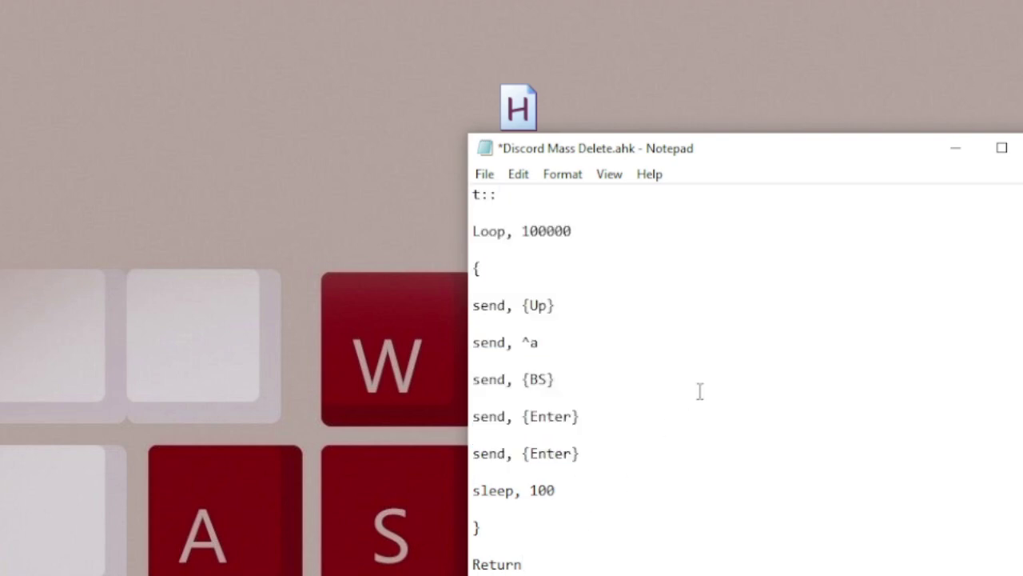
click(994, 151)
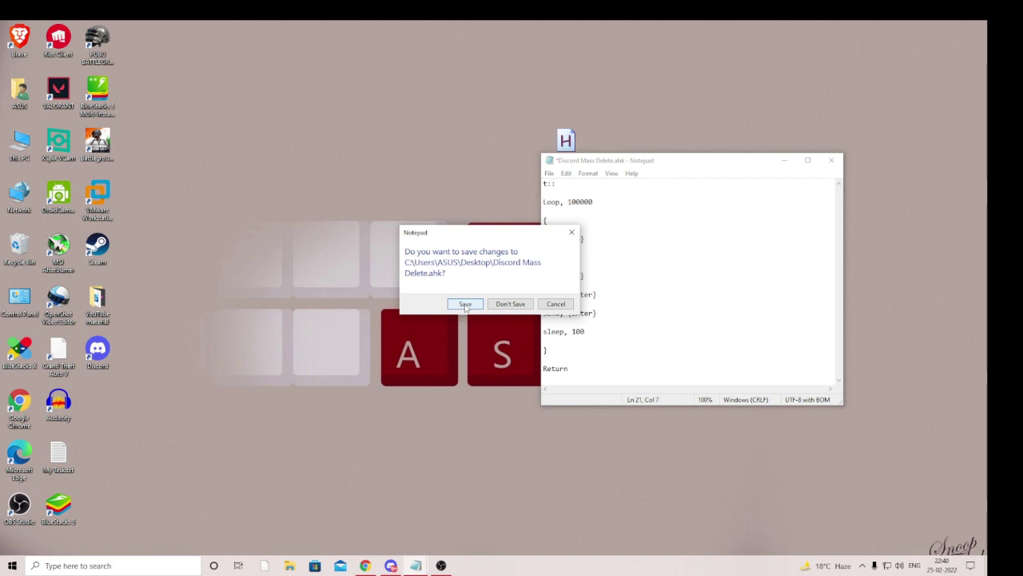
click(461, 307)
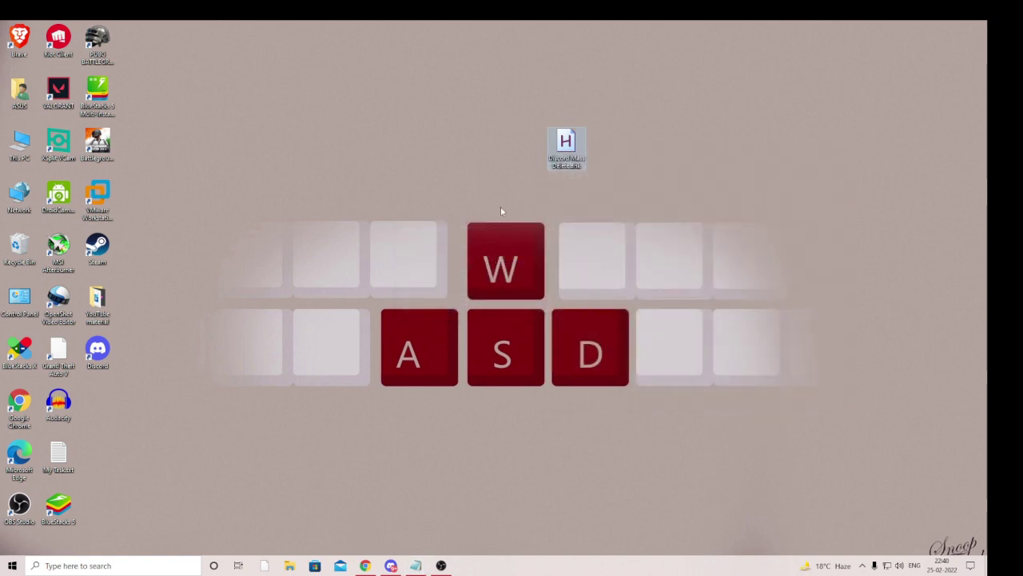
Step: Reposition the Discord window on screen and move the script icon to the desktop's upper right
click(392, 567)
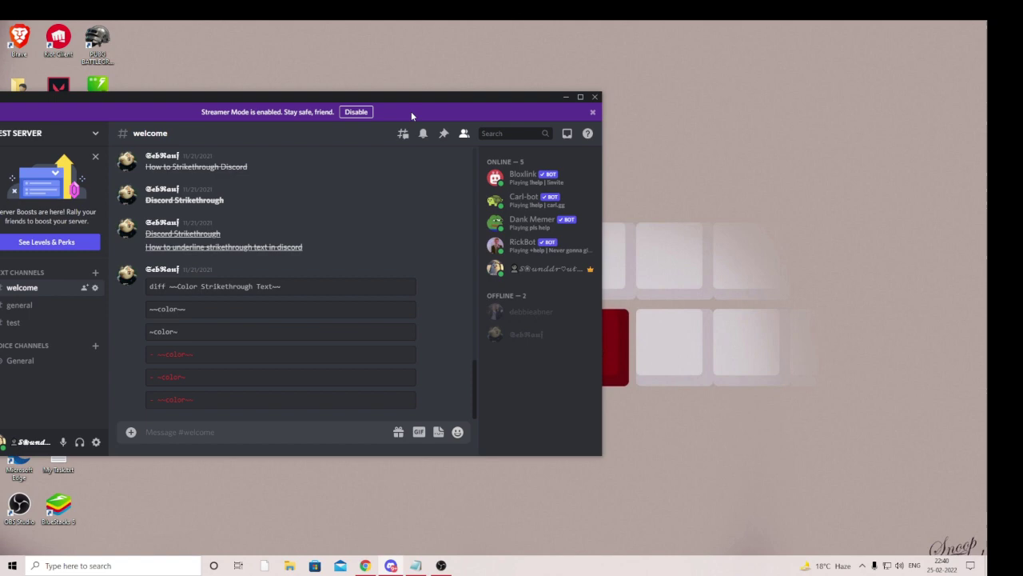
drag(520, 106, 698, 117)
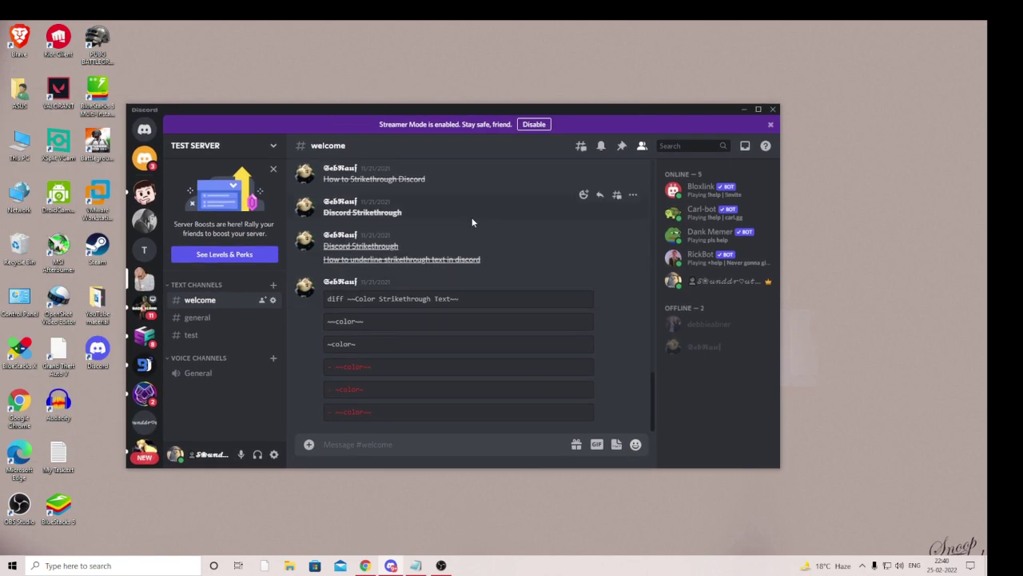
mouse_move(672, 108)
mouse_down()
mouse_move(672, 121)
mouse_move(724, 114)
mouse_up()
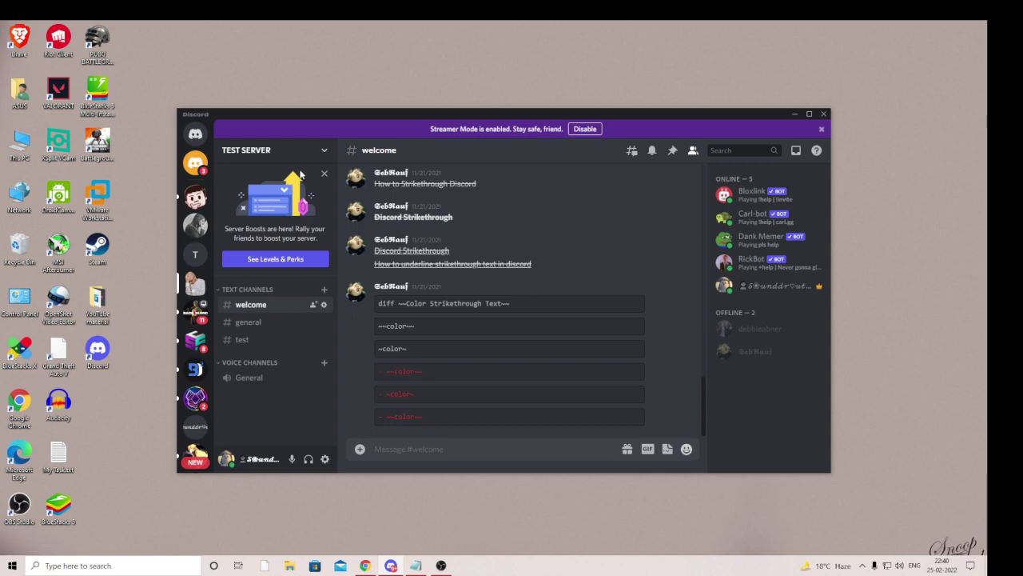
mouse_move(728, 113)
mouse_down()
mouse_move(492, 83)
mouse_move(650, 199)
mouse_move(643, 204)
mouse_up()
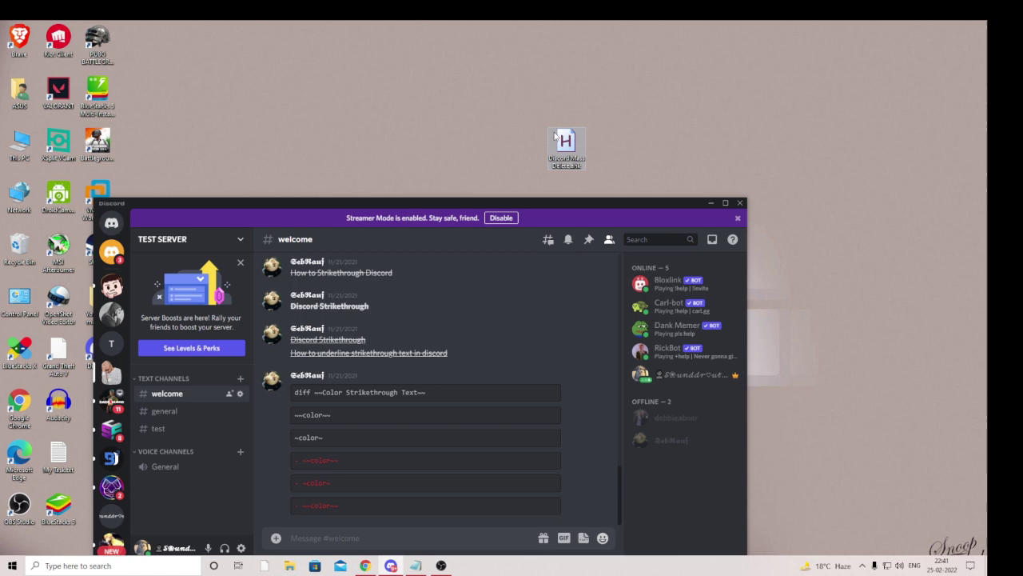
mouse_move(555, 136)
mouse_down()
mouse_move(696, 106)
mouse_move(804, 106)
mouse_up()
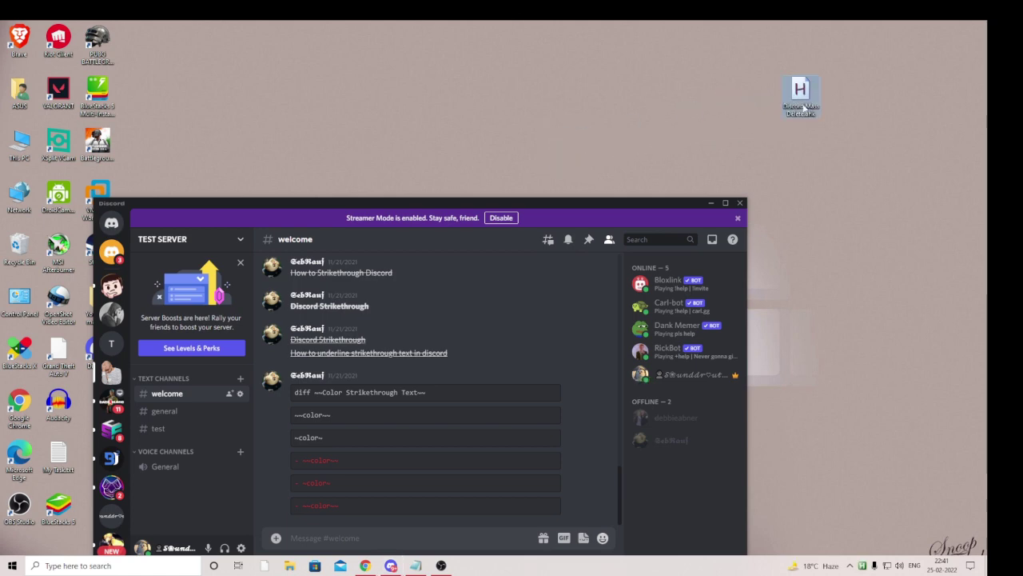
Step: Run Discord Mass Delete.ahk, replacing the older running instance, and raise the Discord window
right_click(805, 106)
click(823, 112)
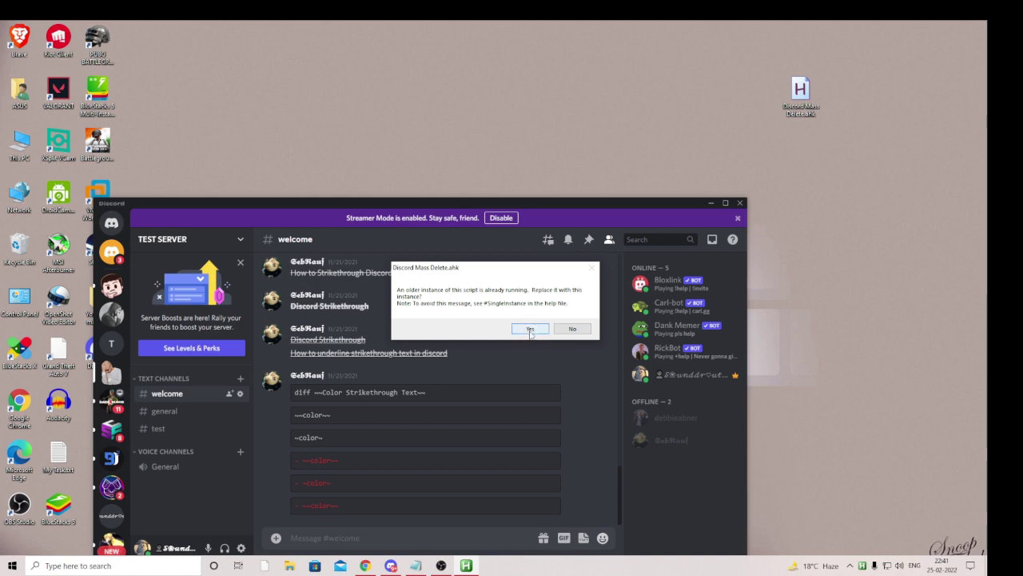
click(570, 329)
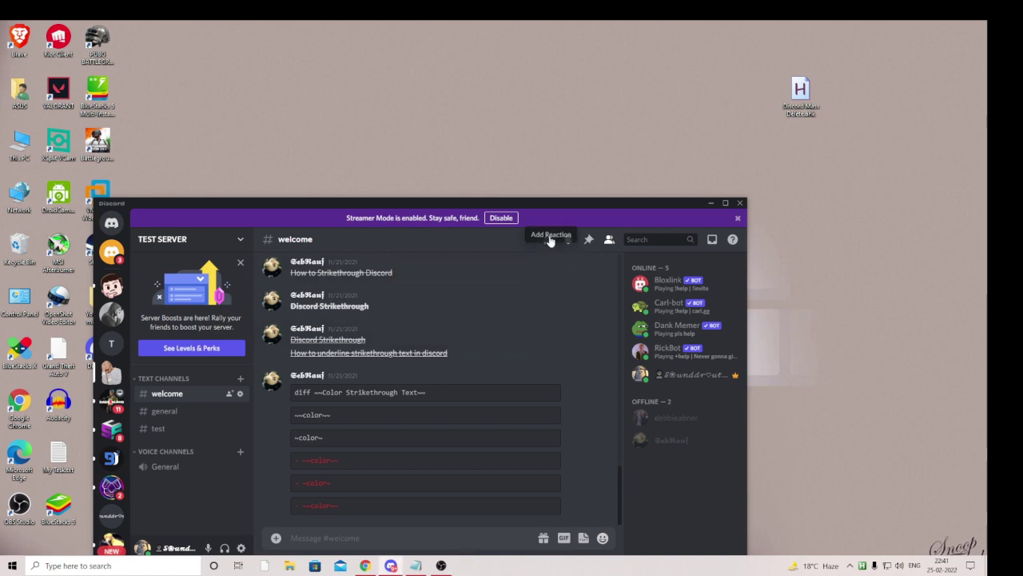
drag(537, 204, 555, 71)
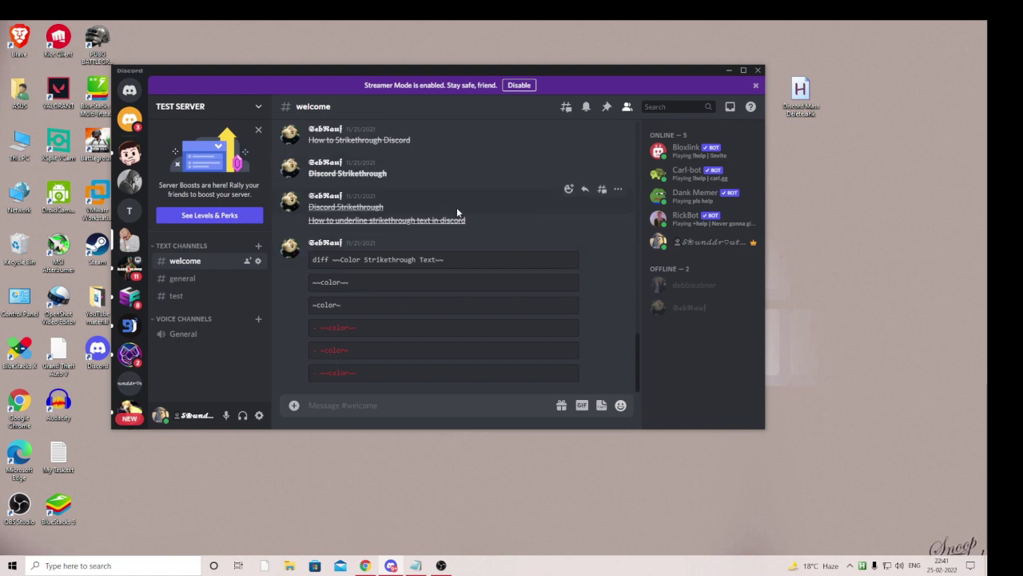
Step: Start the delete loop, removing the newest messages including the code-block and underlined strikethrough ones
key(ctrl+a)
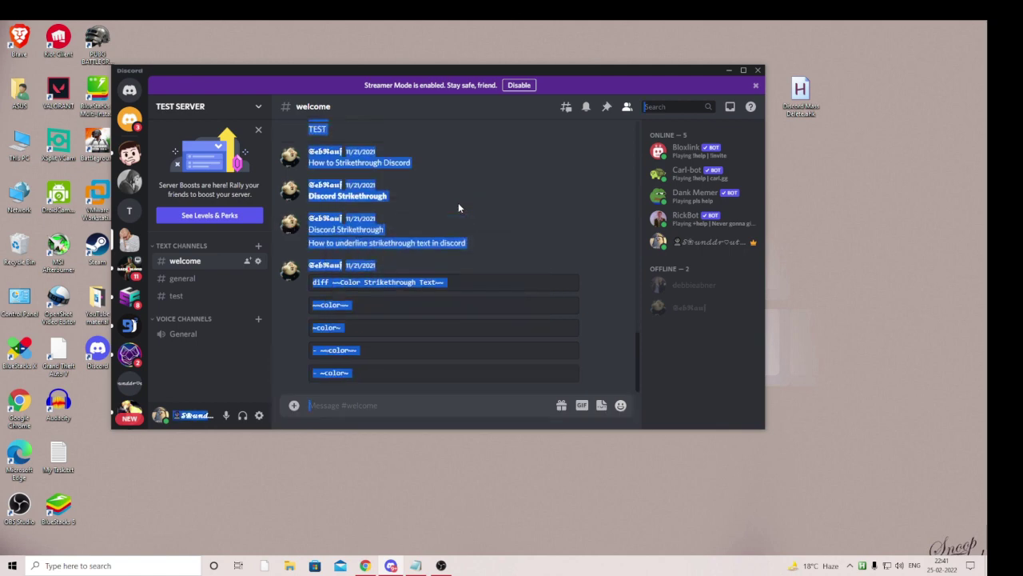
key(BackSpace)
key(Return)
key(Up)
key(ctrl+a)
key(BackSpace)
key(Return)
key(Return)
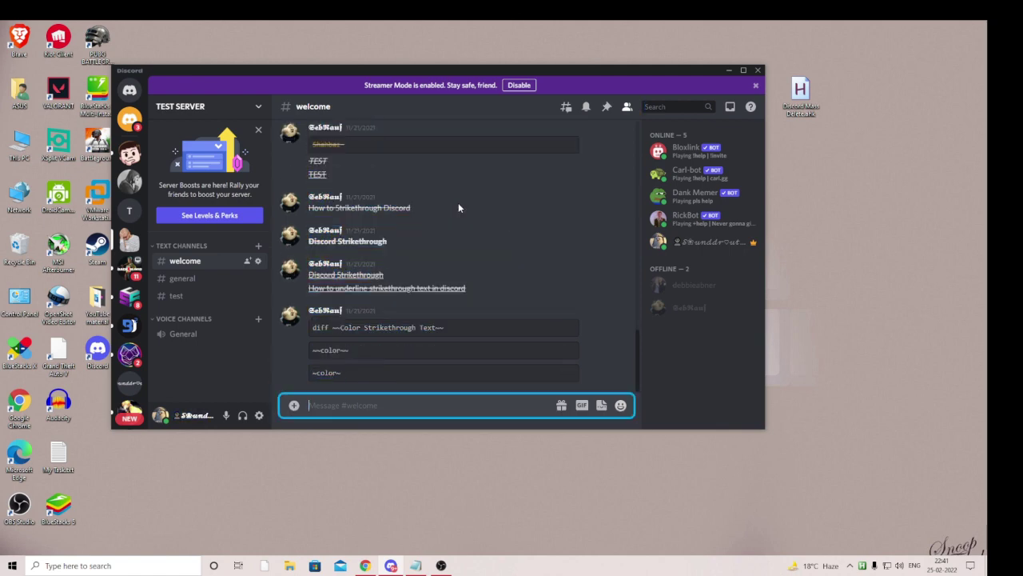
key(Up)
key(ctrl+a)
key(BackSpace)
key(Return)
key(Return)
key(Up)
key(ctrl+a)
key(BackSpace)
key(Return)
key(Return)
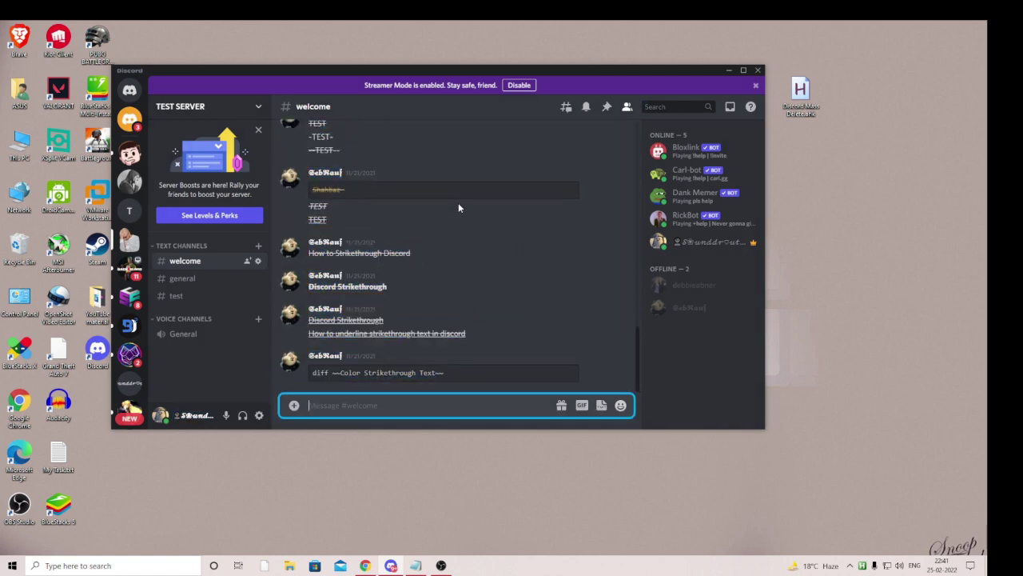
key(Up)
key(ctrl+a)
key(BackSpace)
key(Return)
key(Return)
key(Up)
key(ctrl+a)
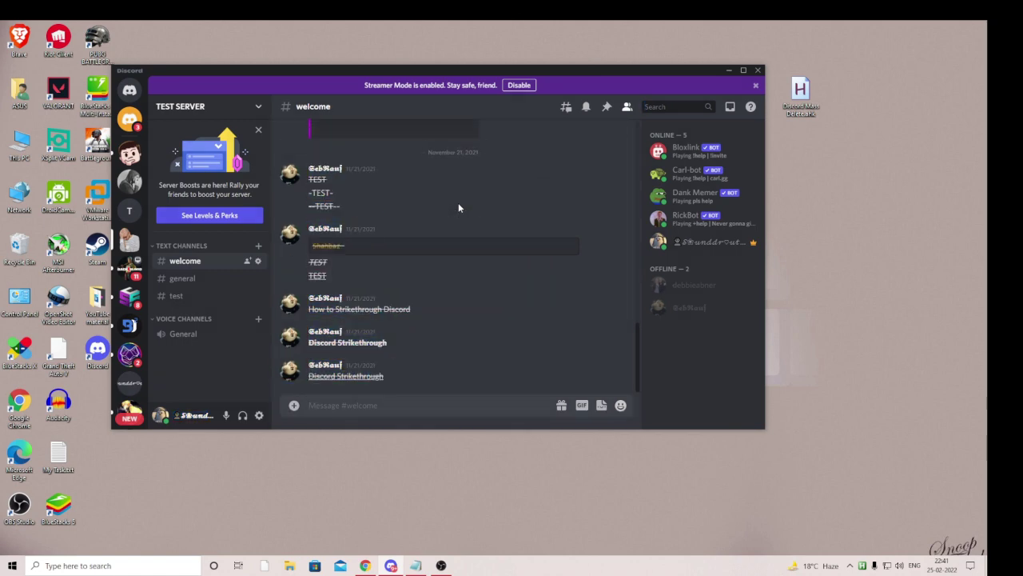
key(BackSpace)
Step: Keep the loop deleting the Discord Strikethrough, How to Strikethrough Discord and TEST messages
key(Return)
key(Return)
key(ctrl+a)
key(Up)
key(ctrl+a)
key(BackSpace)
key(Return)
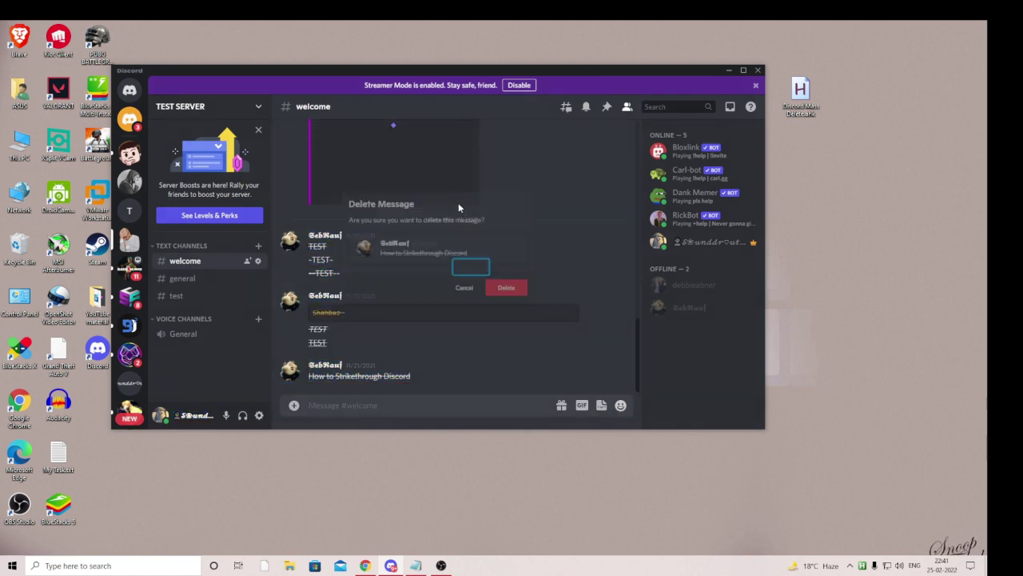
key(Return)
key(Up)
key(ctrl+a)
key(BackSpace)
key(Return)
key(Return)
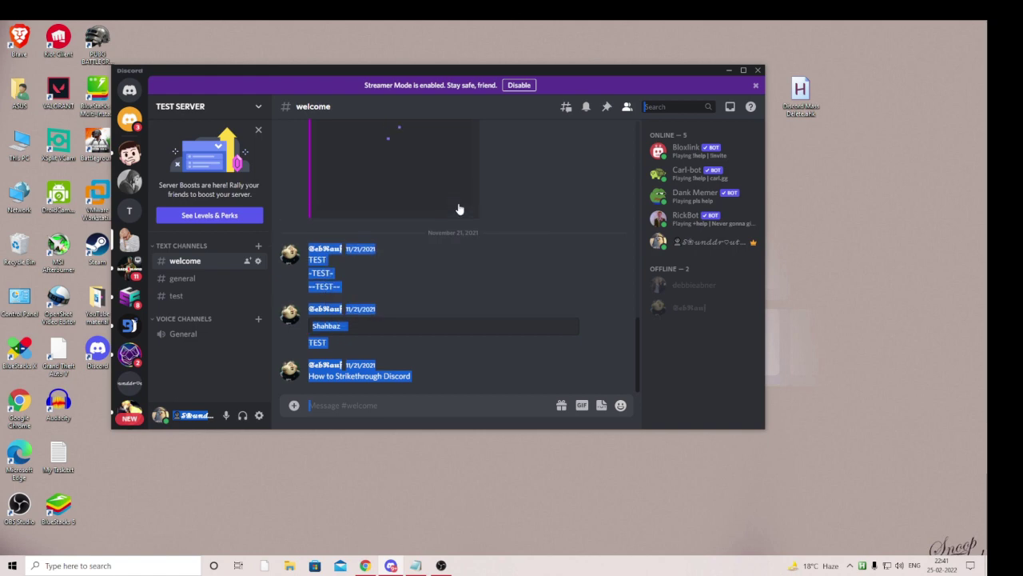
key(Up)
key(ctrl+a)
key(BackSpace)
key(Return)
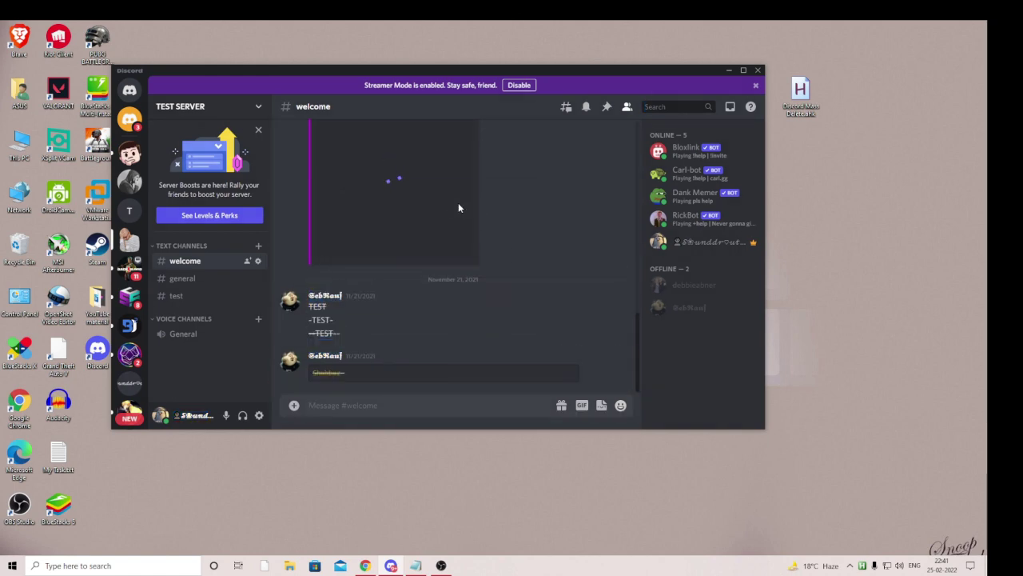
key(Return)
key(Up)
key(ctrl+a)
key(BackSpace)
key(Return)
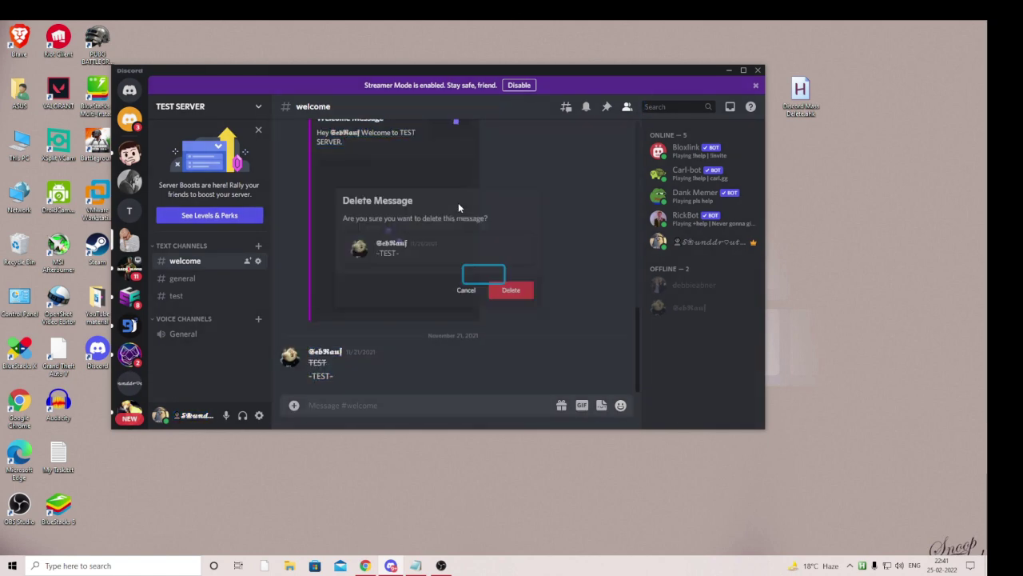
key(Return)
key(Up)
key(ctrl+a)
key(BackSpace)
Step: Let the loop delete the Carl-bot welcome messages, leaving only the channel header
key(Return)
key(Return)
key(Up)
key(ctrl+a)
key(BackSpace)
key(Return)
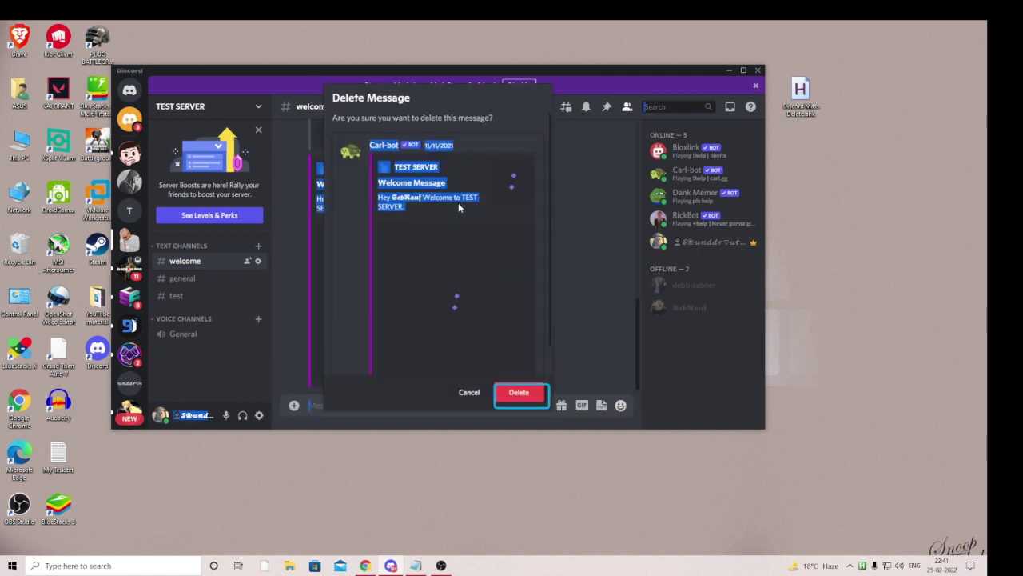
key(Return)
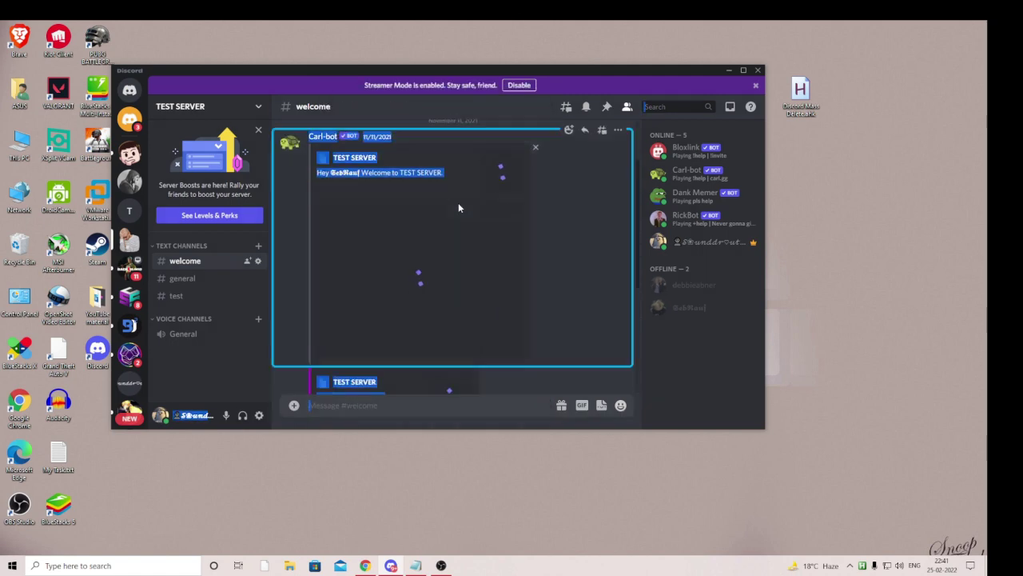
key(Up)
key(ctrl+a)
key(BackSpace)
key(Return)
key(Return)
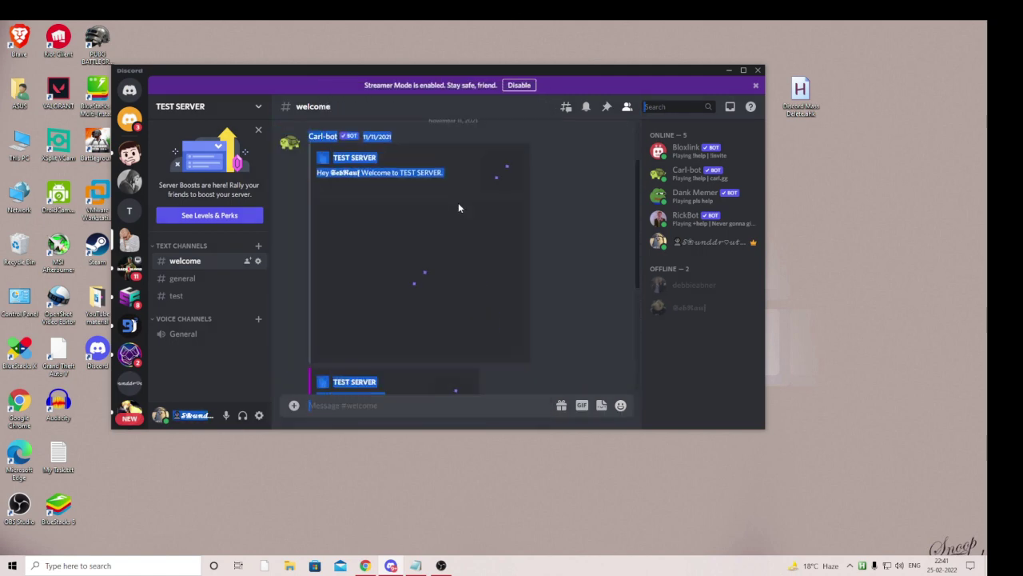
key(Up)
key(ctrl+a)
key(BackSpace)
key(Return)
key(Return)
key(Delete)
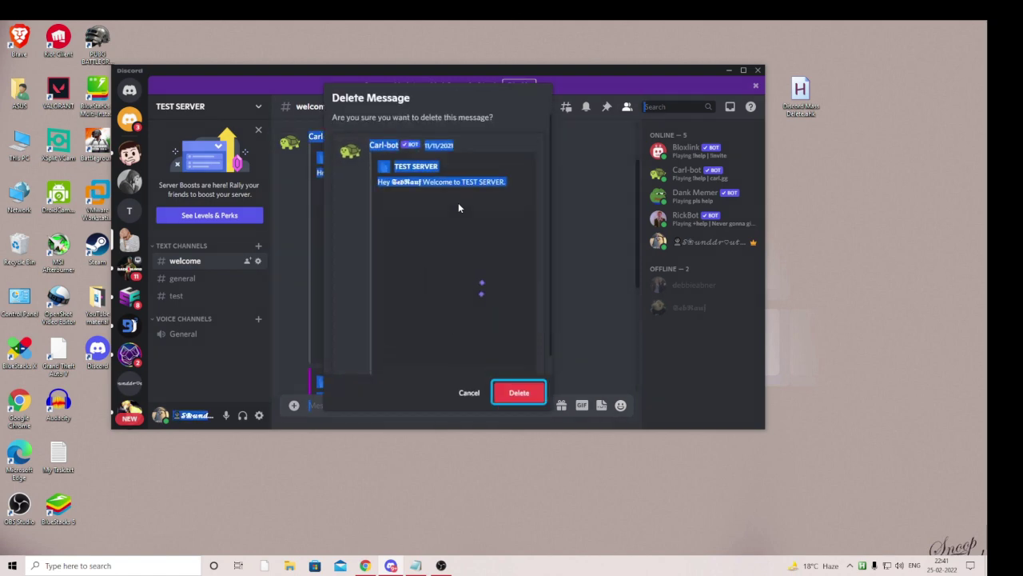
key(Return)
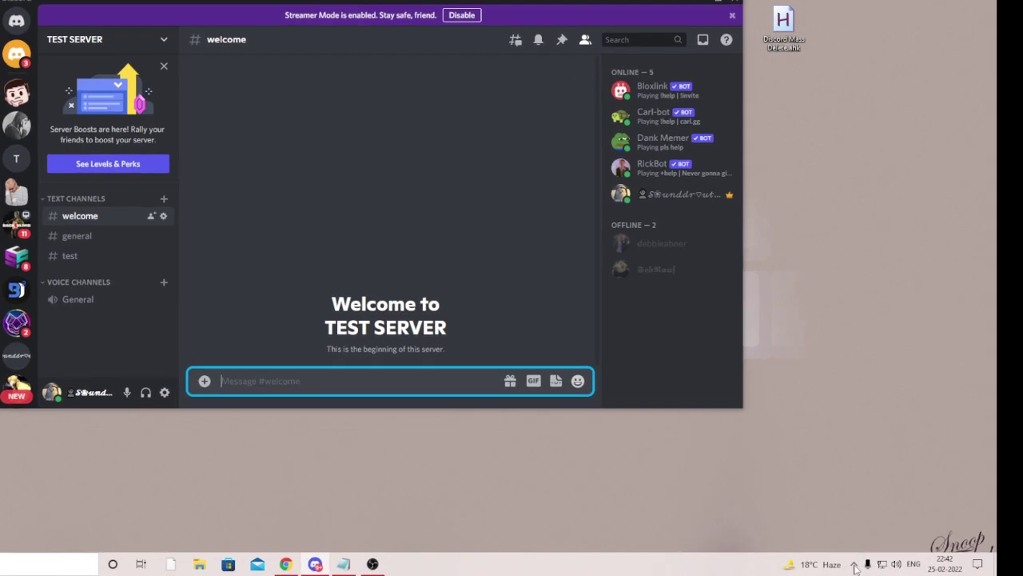
Step: Exit the Discord Mass Delete script from its AutoHotkey tray icon among the hidden icons
click(855, 565)
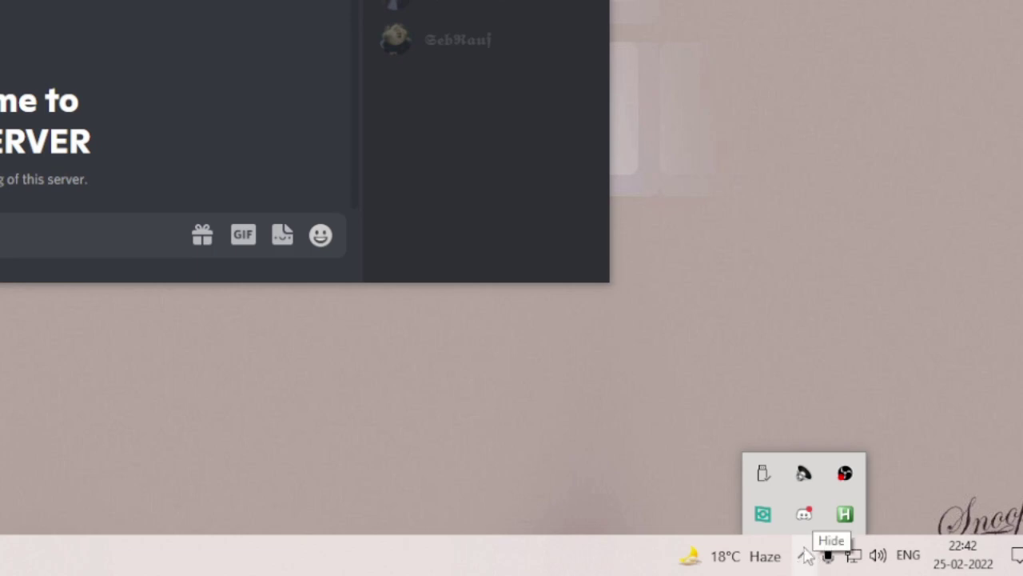
right_click(847, 518)
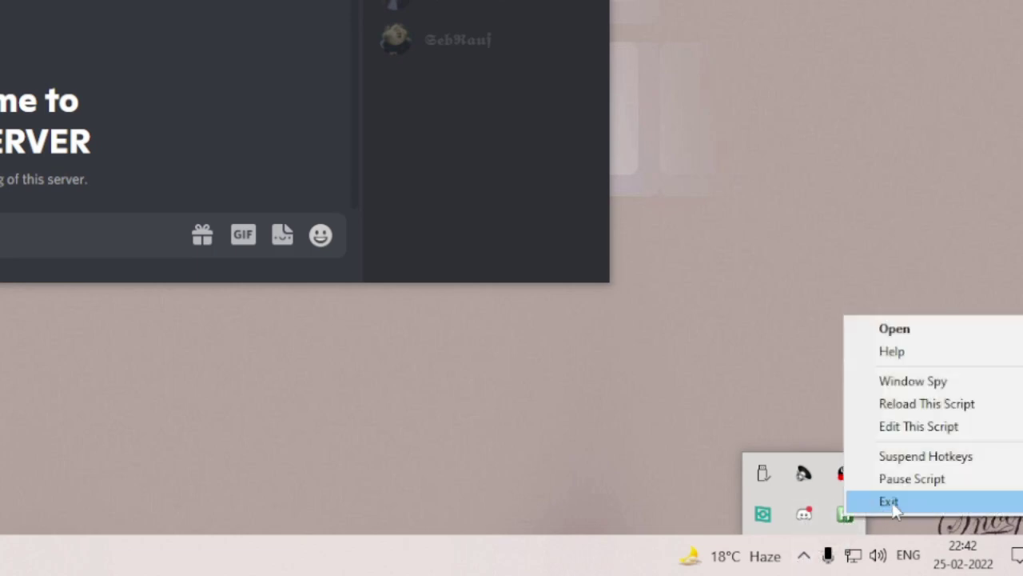
click(893, 504)
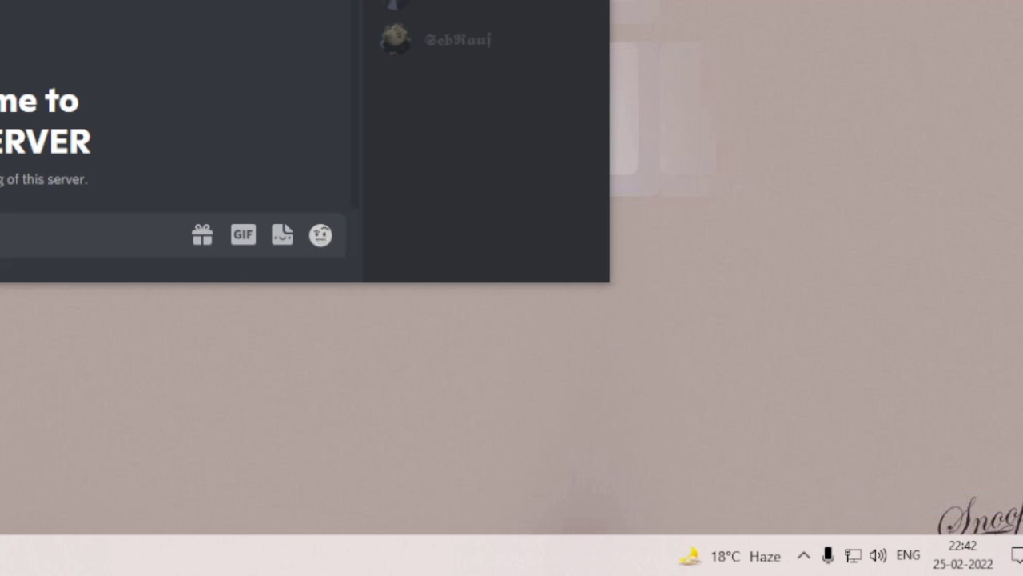